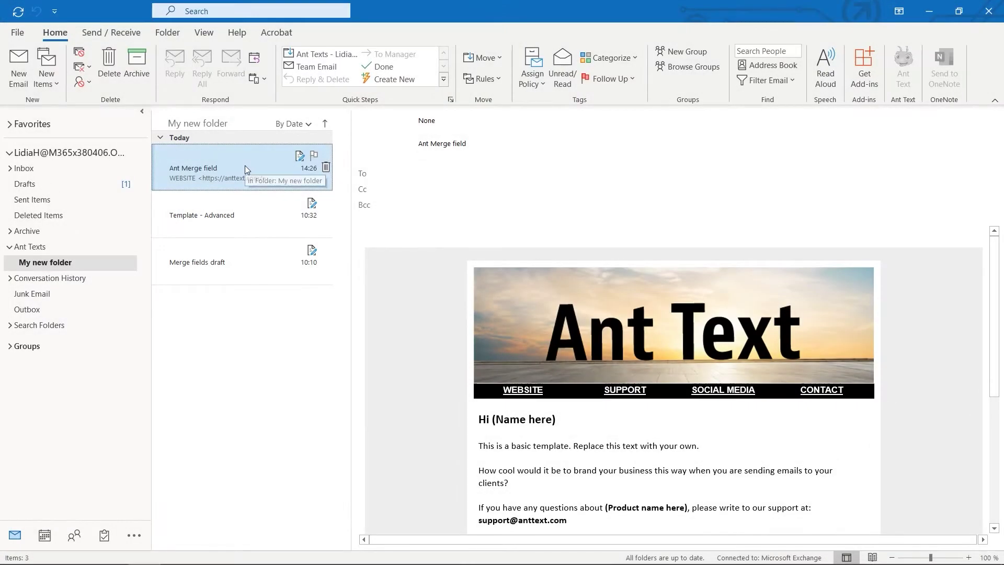
# - Open the Ant Merge field draft and replace (Name here) with [#Name#]
pyautogui.doubleClick(245, 165)
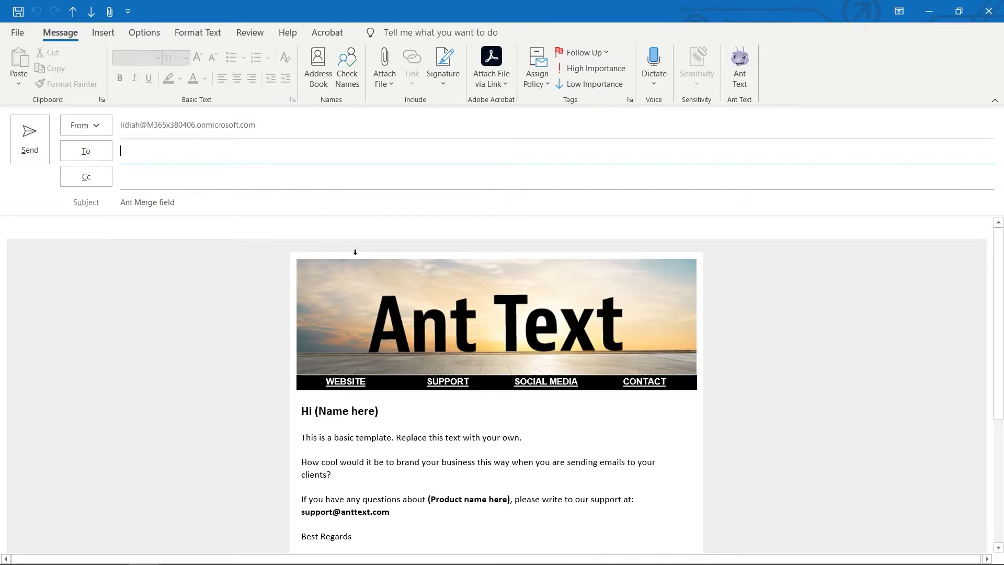
pyautogui.scroll(-4, 416, 318)
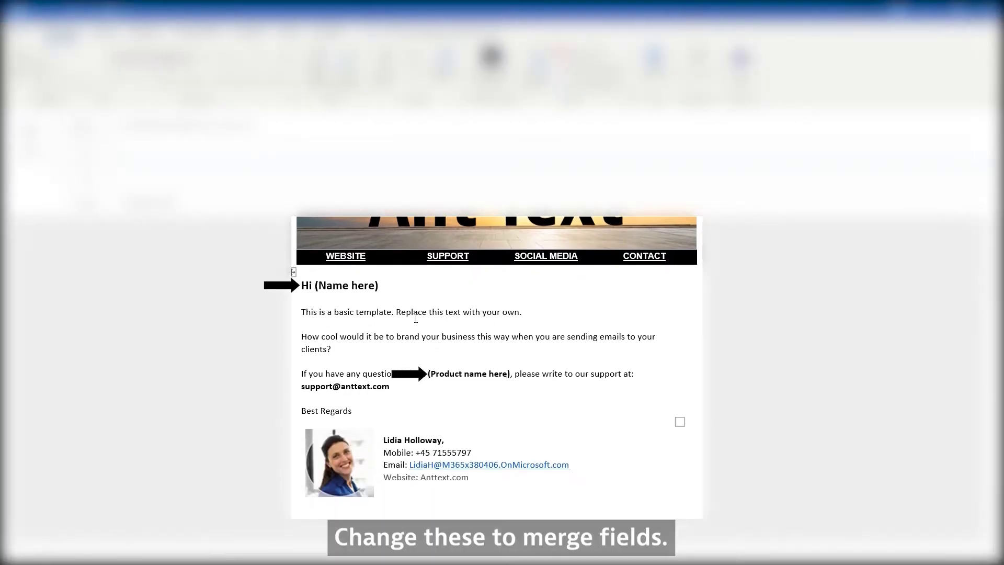
pyautogui.click(392, 284)
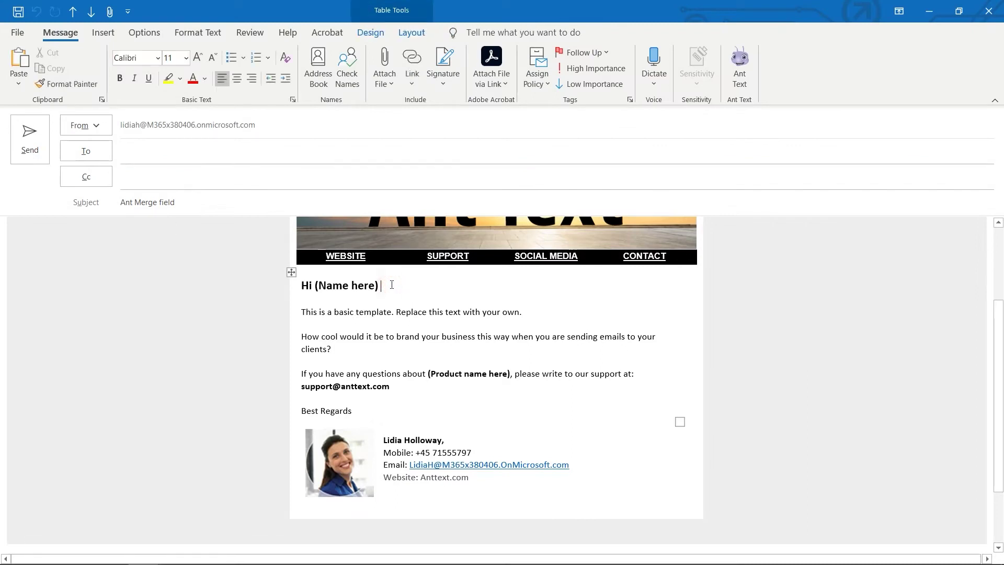
pyautogui.press('BackSpace')
pyautogui.press('BackSpace')
pyautogui.press('BackSpace')
pyautogui.press('BackSpace')
pyautogui.press('BackSpace')
pyautogui.press('BackSpace')
pyautogui.press('BackSpace')
pyautogui.press('BackSpace')
pyautogui.press('BackSpace')
pyautogui.press('BackSpace')
pyautogui.press('BackSpace')
pyautogui.write('[#Name#]')
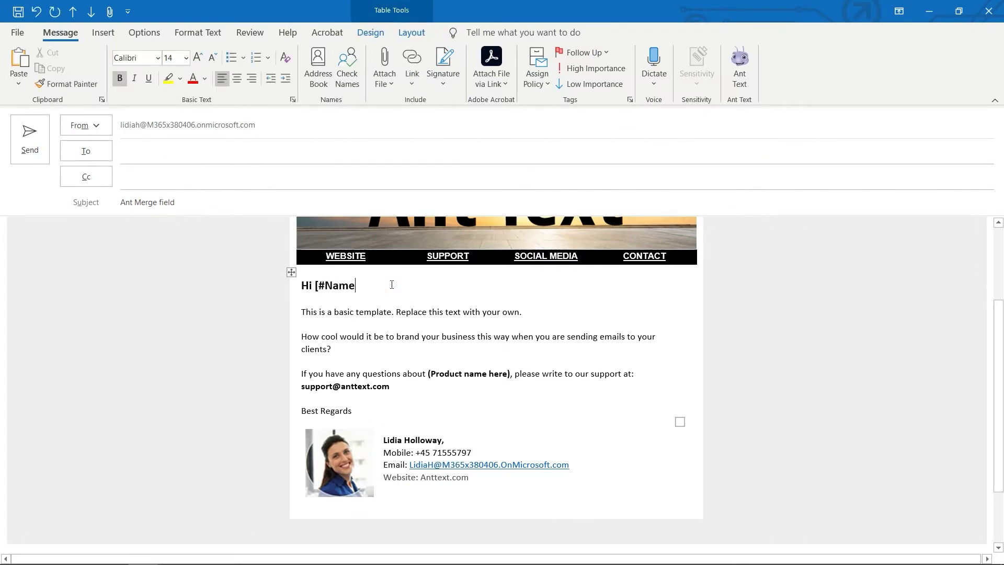
# - Replace (Product name here) with bold [#Product-name#] and close the draft
pyautogui.click(511, 378)
pyautogui.press('BackSpace')
pyautogui.press('BackSpace')
pyautogui.press('BackSpace')
pyautogui.press('BackSpace')
pyautogui.press('BackSpace')
pyautogui.press('BackSpace')
pyautogui.press('BackSpace')
pyautogui.press('BackSpace')
pyautogui.press('BackSpace')
pyautogui.press('BackSpace')
pyautogui.press('BackSpace')
pyautogui.press('BackSpace')
pyautogui.press('BackSpace')
pyautogui.press('BackSpace')
pyautogui.press('BackSpace')
pyautogui.press('BackSpace')
pyautogui.press('BackSpace')
pyautogui.press('BackSpace')
pyautogui.press('BackSpace')
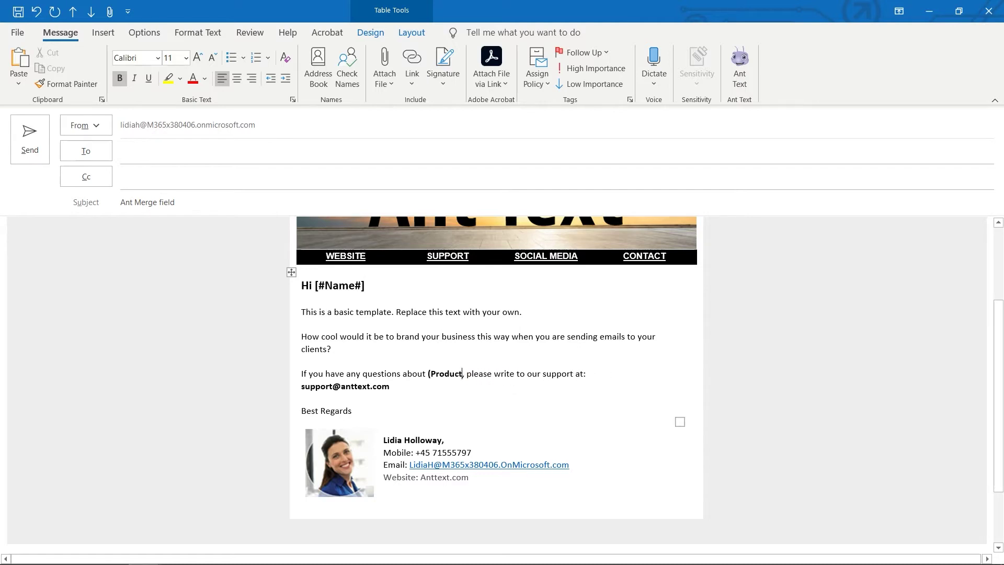
pyautogui.hotkey('ctrl', 'b')
pyautogui.write('[#Product-n')
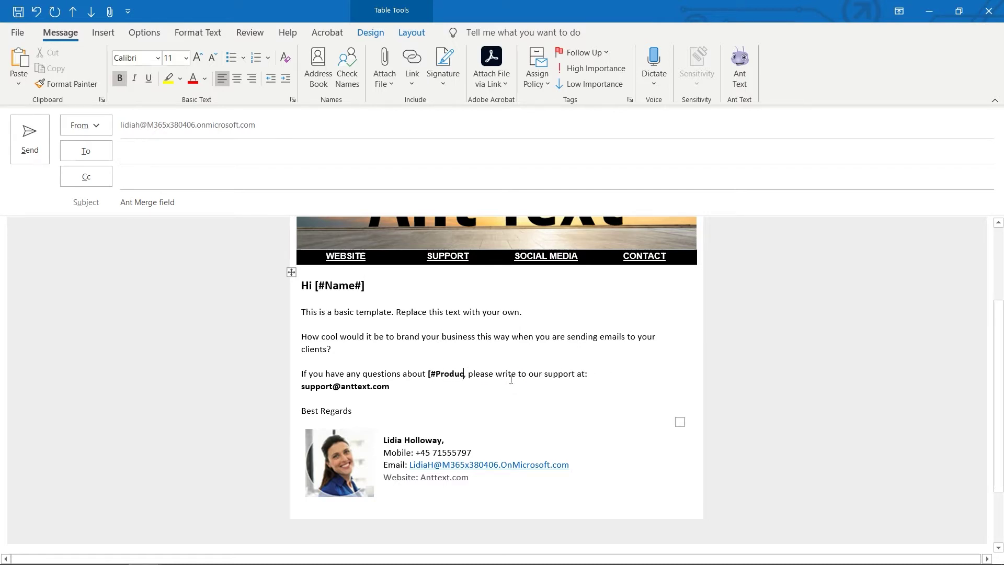
pyautogui.write('ame#]')
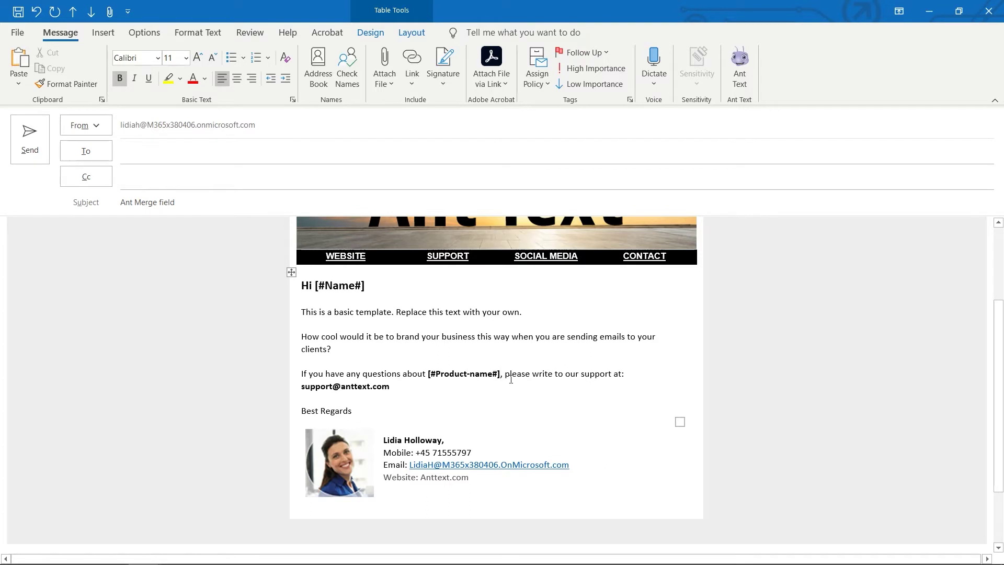
pyautogui.click(988, 10)
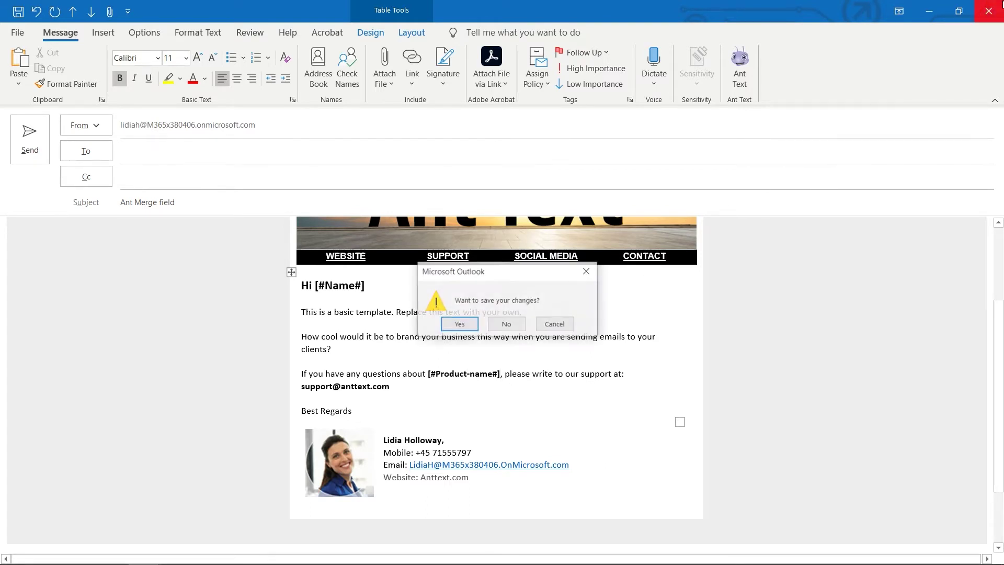
# - Save the draft changes and start a new blank email
pyautogui.click(442, 329)
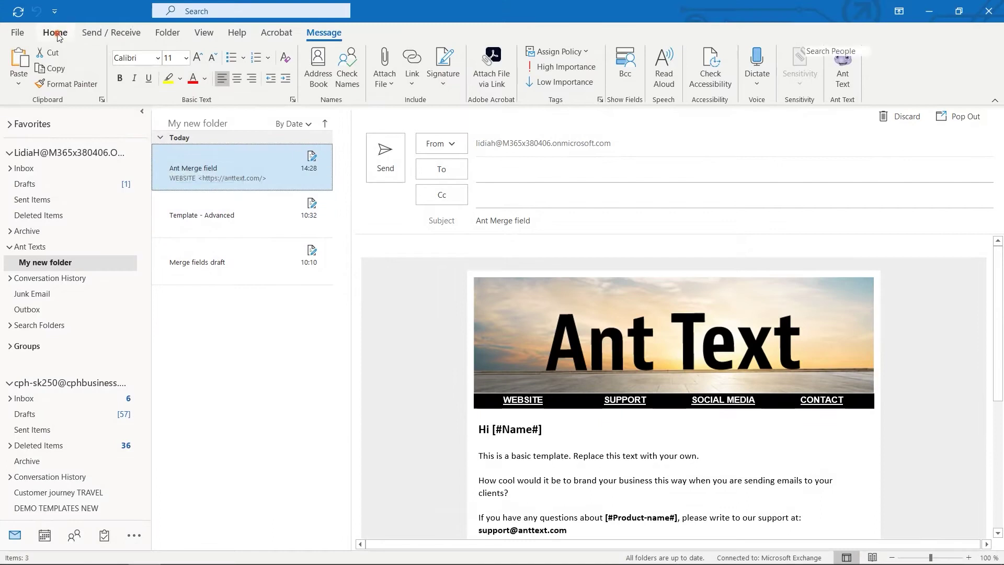
pyautogui.click(55, 33)
pyautogui.click(19, 68)
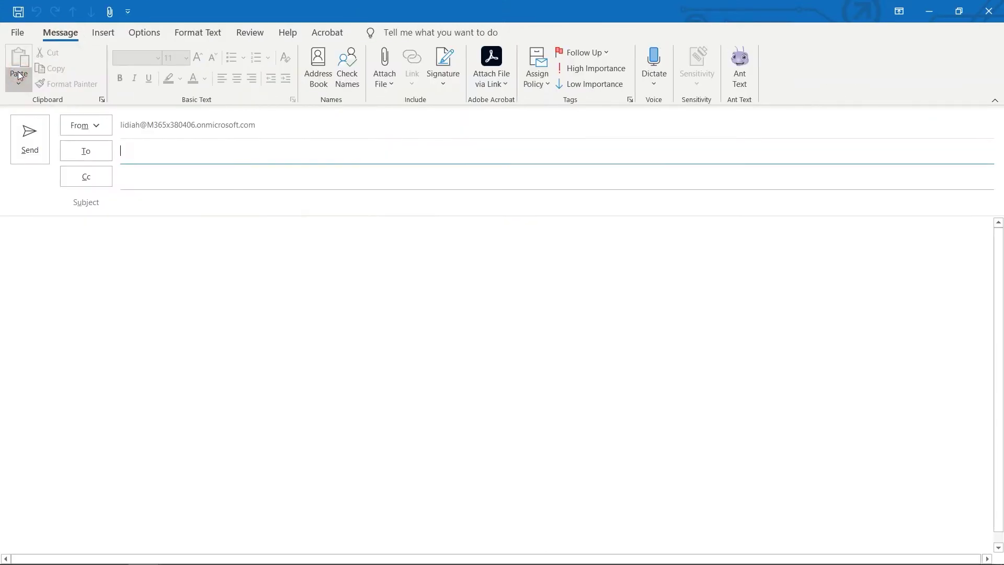
# - Insert the Ant Merge field template from Ant Texts > My new folder via the Ant Text panel
pyautogui.click(739, 71)
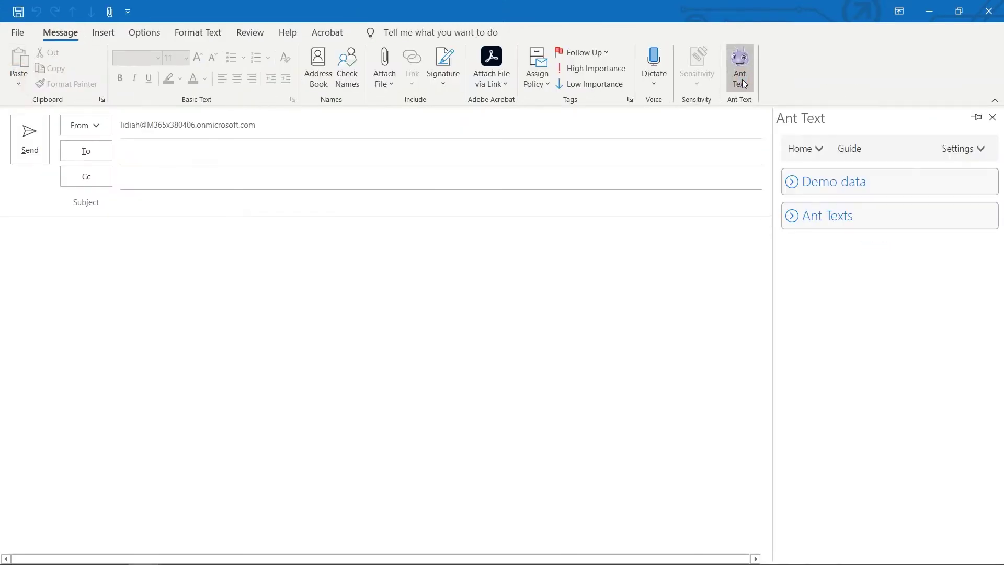
pyautogui.click(887, 215)
pyautogui.click(889, 217)
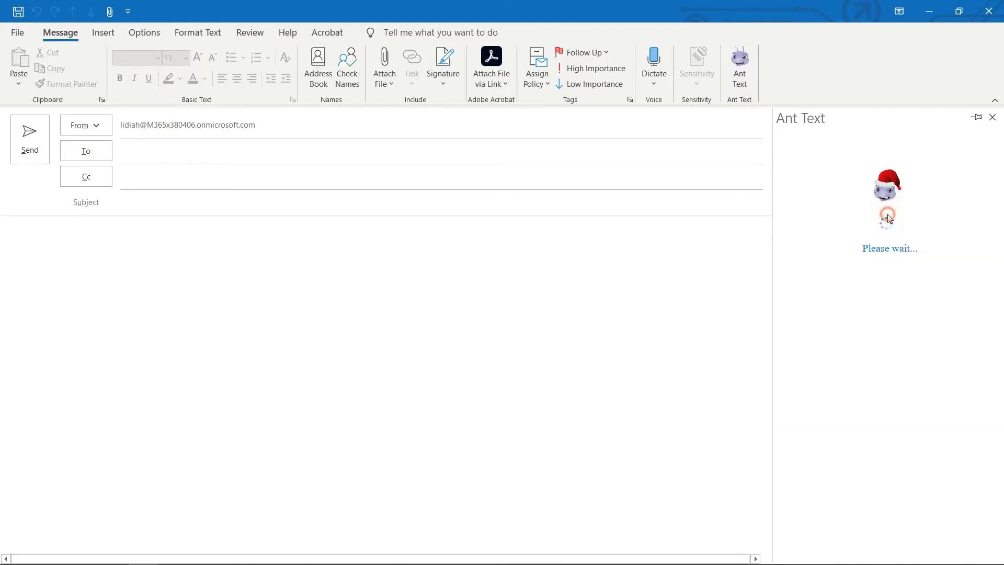
pyautogui.click(889, 218)
pyautogui.scroll(-3, 660, 394)
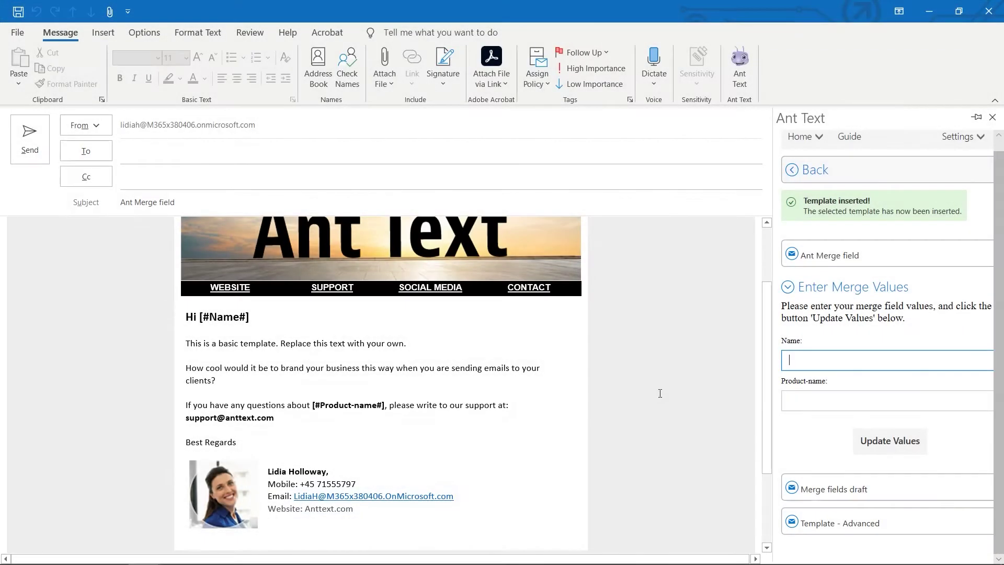
# - Enter the recipient's first name as Name and 'Ant Text' as Product-name, then update the values
pyautogui.click(855, 358)
pyautogui.write('Hanna S')
pyautogui.click(858, 358)
pyautogui.write('A')
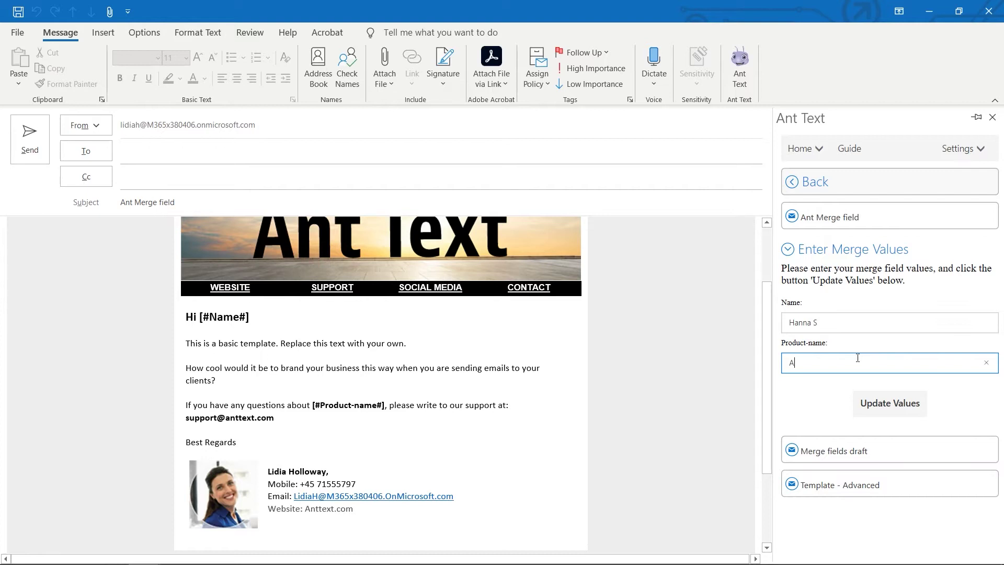
pyautogui.write('nt Text')
pyautogui.click(890, 404)
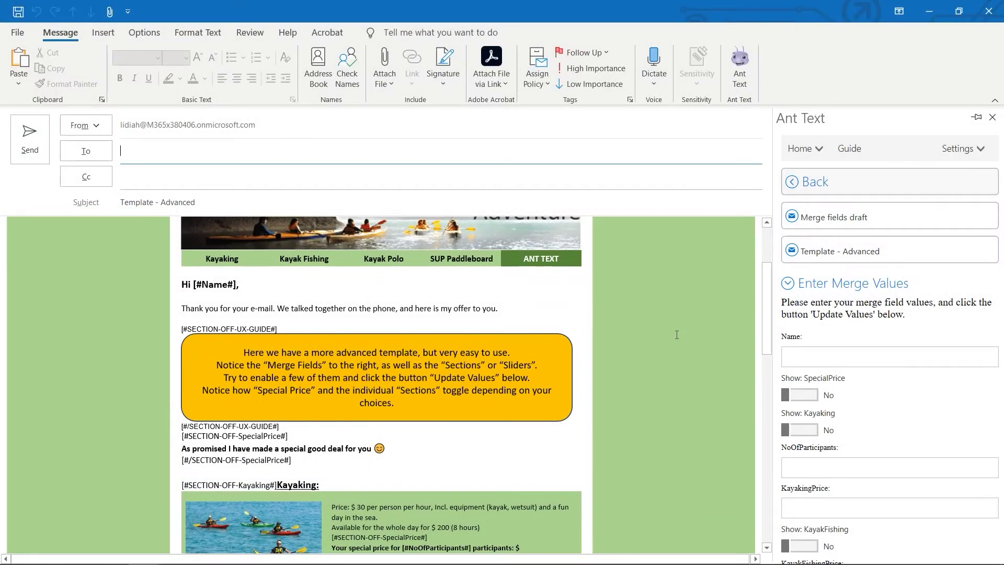
# - Scroll through the inserted Template - Advanced kayak offer and its SECTION-OFF markers
pyautogui.scroll(-5, 677, 334)
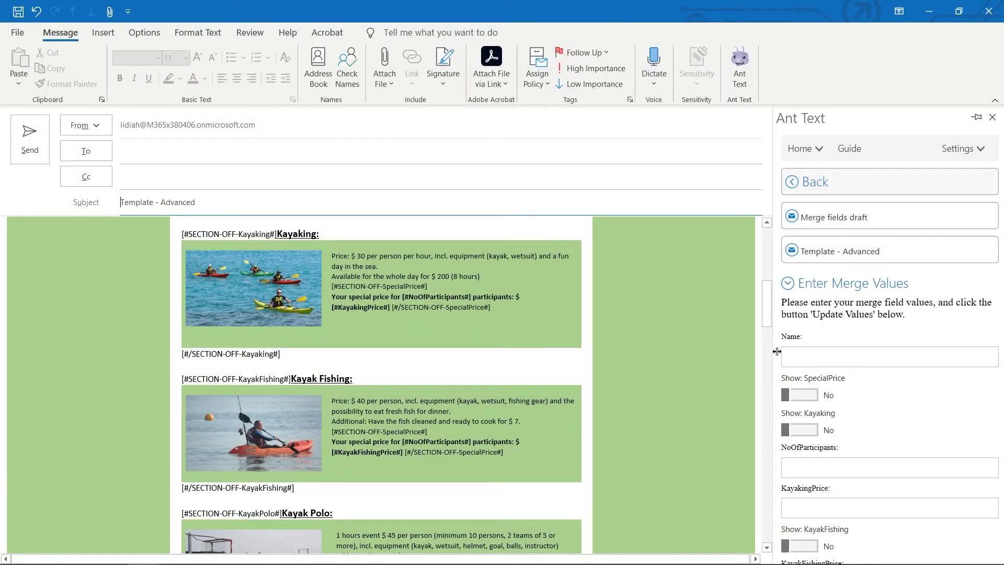
# - Enter the recipient's name and switch the SpecialPrice and Kayaking sections to Yes
pyautogui.click(832, 360)
pyautogui.write('Megan ')
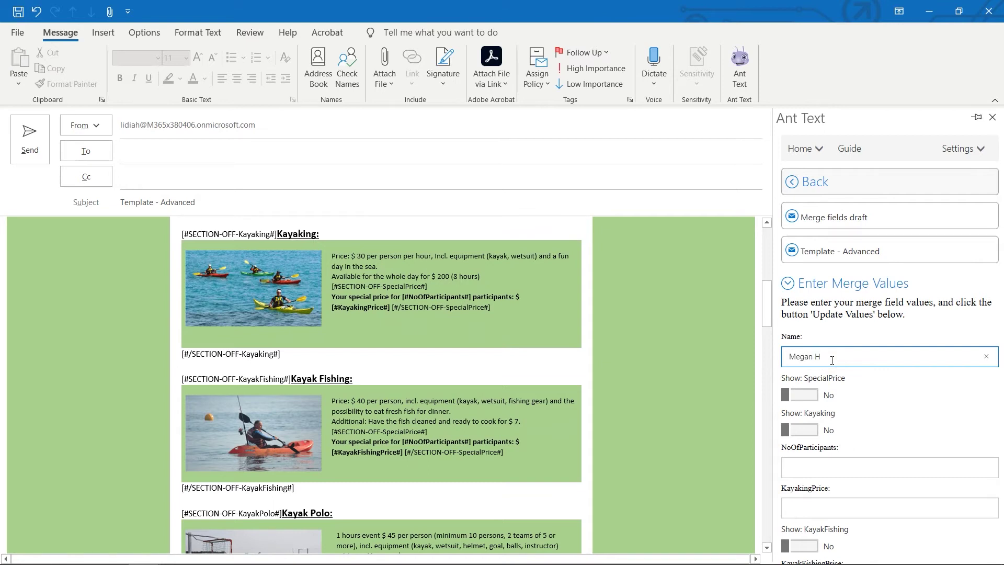
pyautogui.write('H')
pyautogui.click(805, 395)
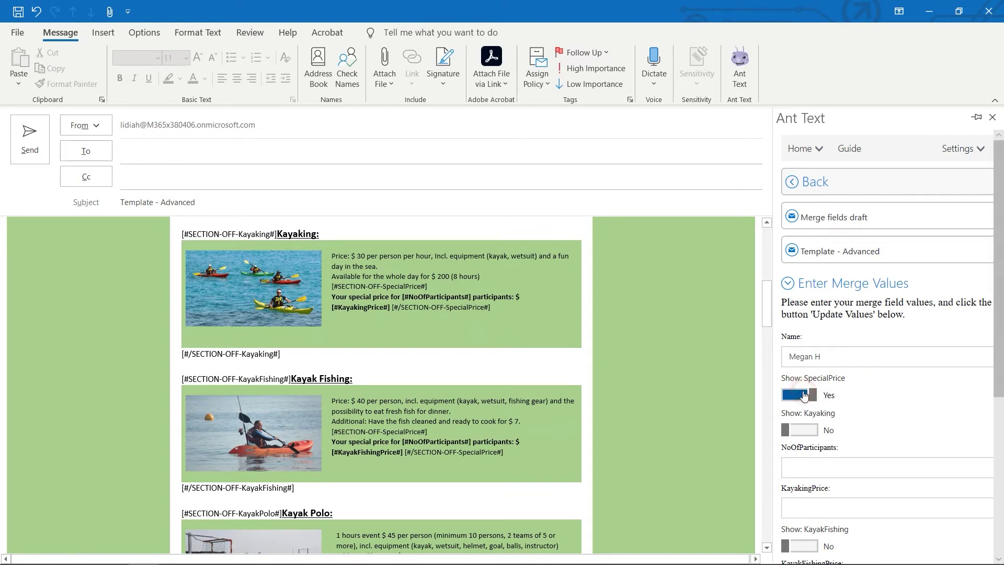
pyautogui.click(813, 430)
pyautogui.scroll(-4, 814, 434)
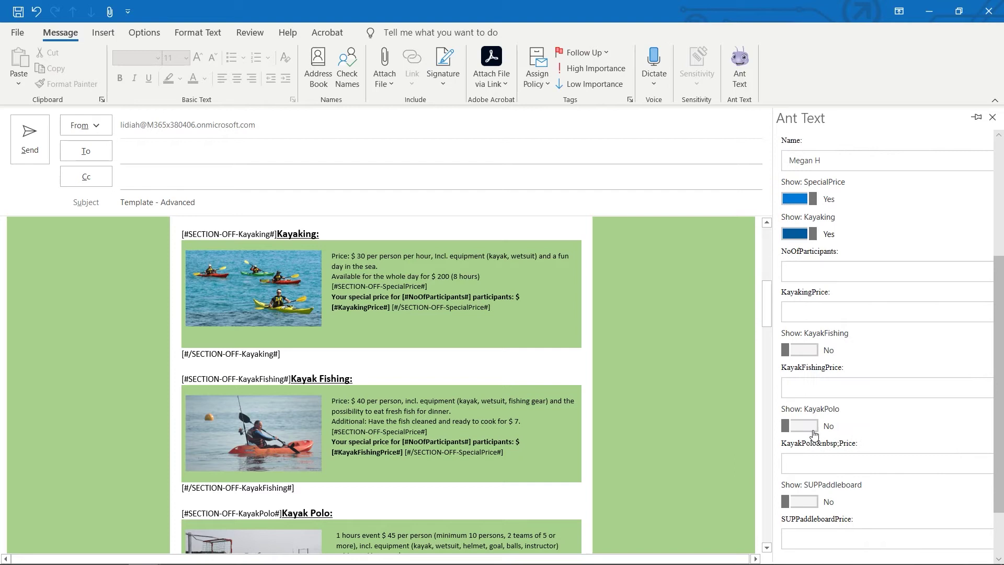
# - Set 10 participants, Kayaking price 150, KayakFishing Yes at 135, and update the values
pyautogui.click(837, 274)
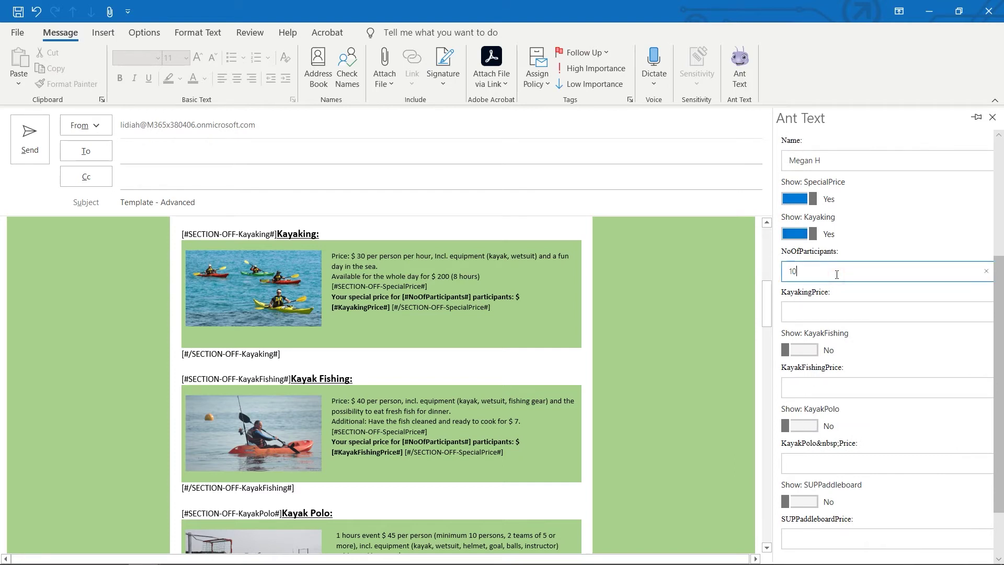
pyautogui.click(833, 306)
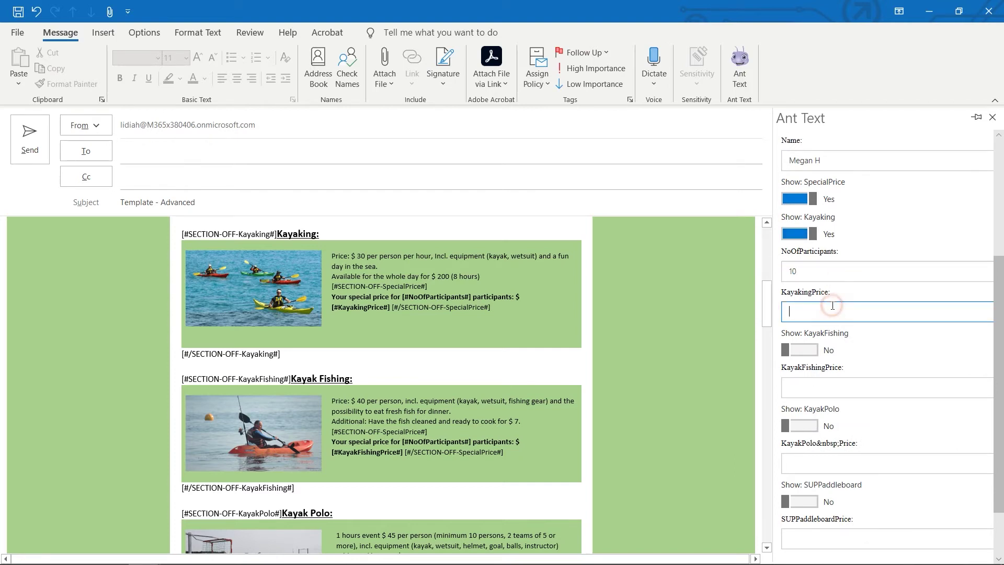
pyautogui.write('150')
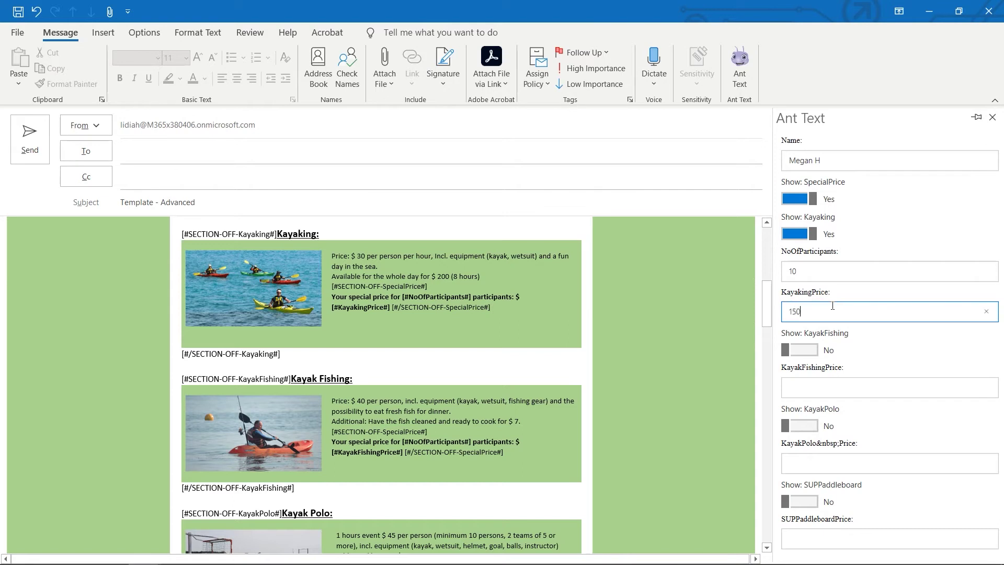
pyautogui.click(814, 349)
pyautogui.click(821, 388)
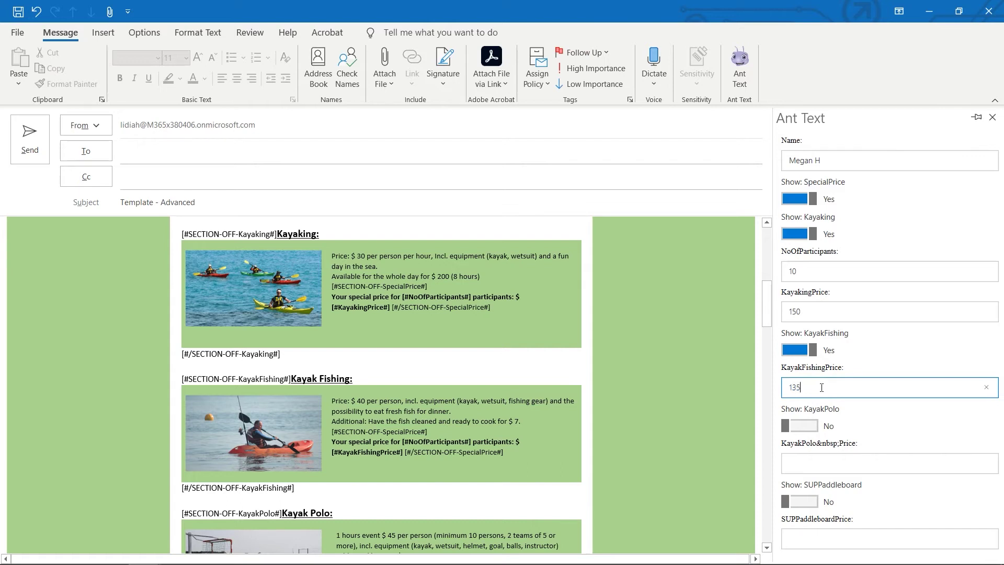
pyautogui.scroll(-2, 822, 388)
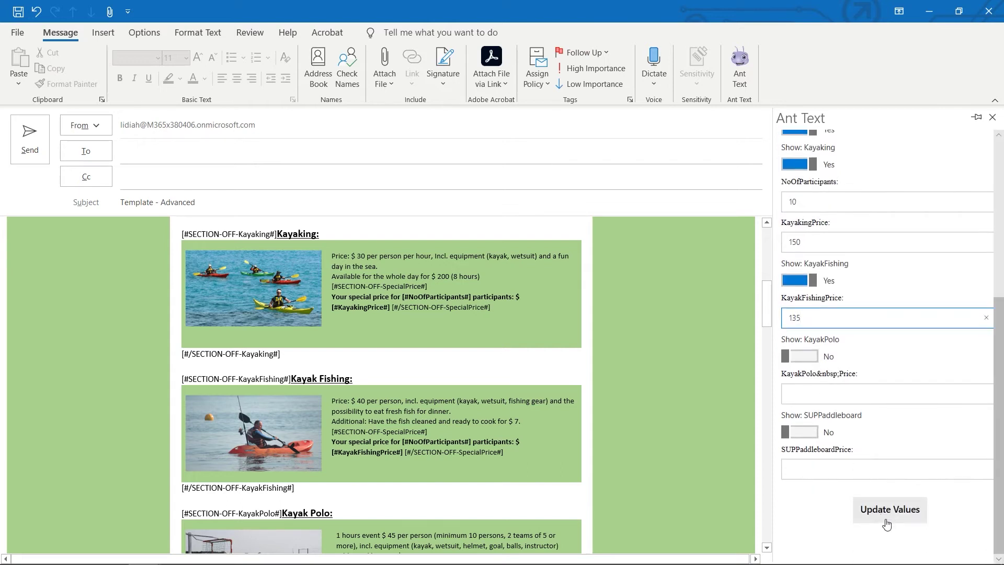
pyautogui.click(888, 525)
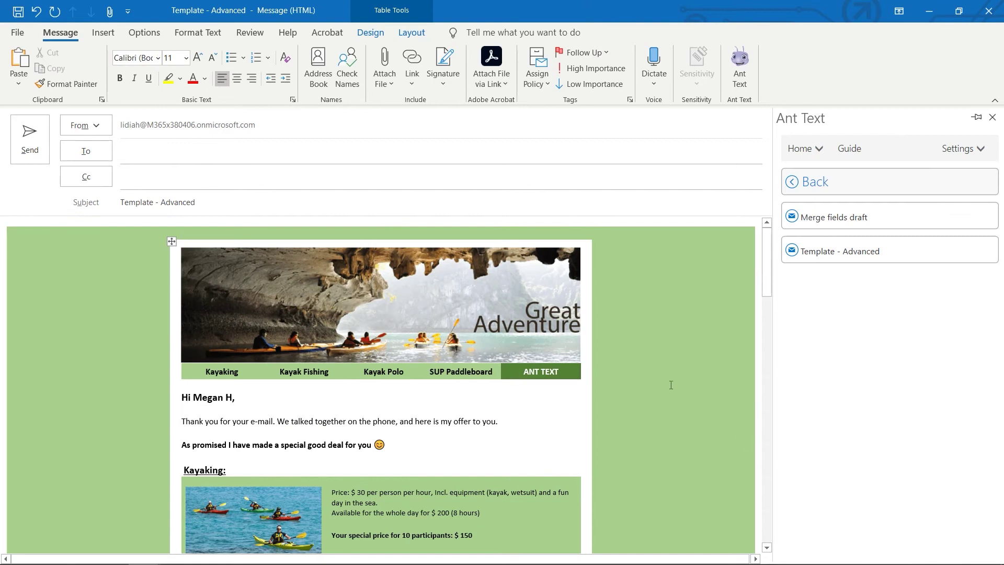
# - Review the Ant XL Christmas 2020 email, then bring the Ant XL - Christmas 2020 workbook forward
pyautogui.scroll(-6, 671, 385)
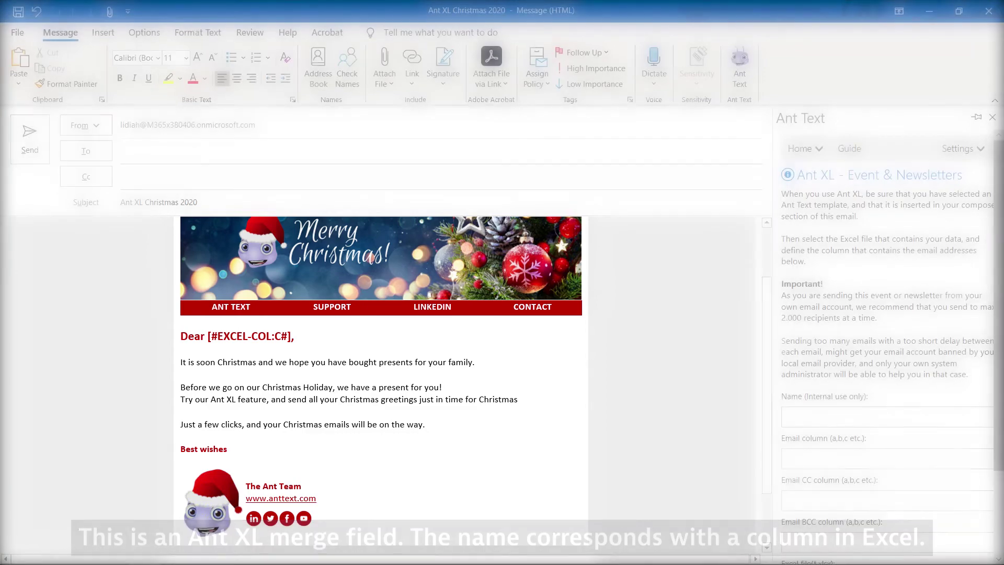
pyautogui.hotkey('alt', 'Tab')
# - Select cell C1 to view the [#EXCEL-COL:C#] header above the recipient first names
pyautogui.click(206, 152)
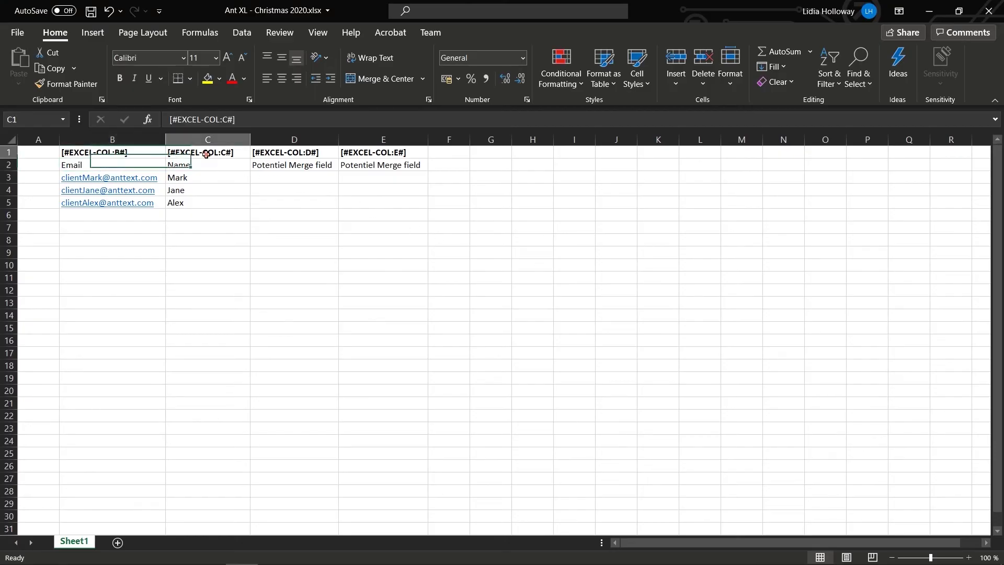